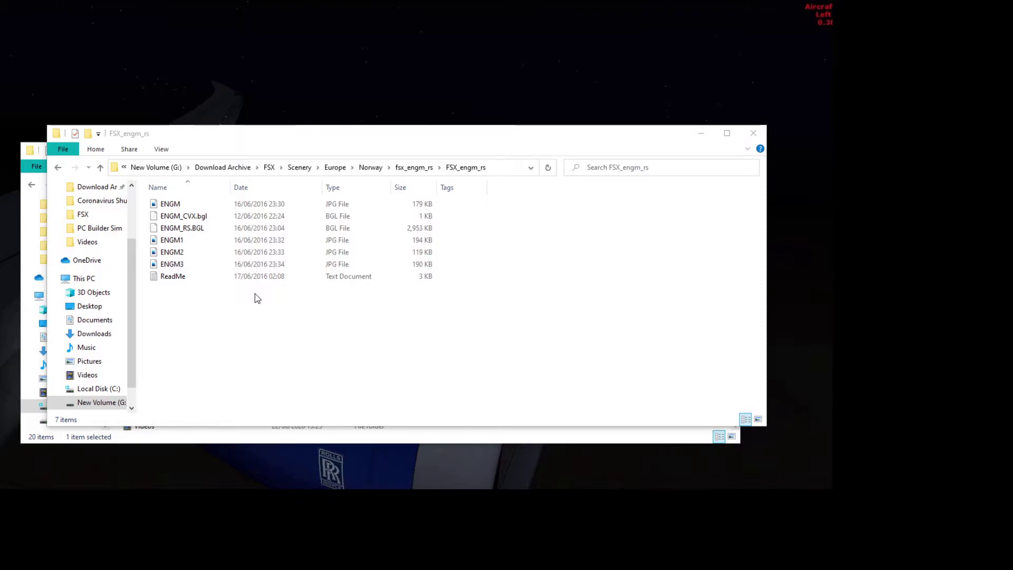
- Check the size of ENGM_RS.BGL, then minimise the FSX_engm_rs scenery window
{"action": "left_click", "coordinate": [190, 230]}
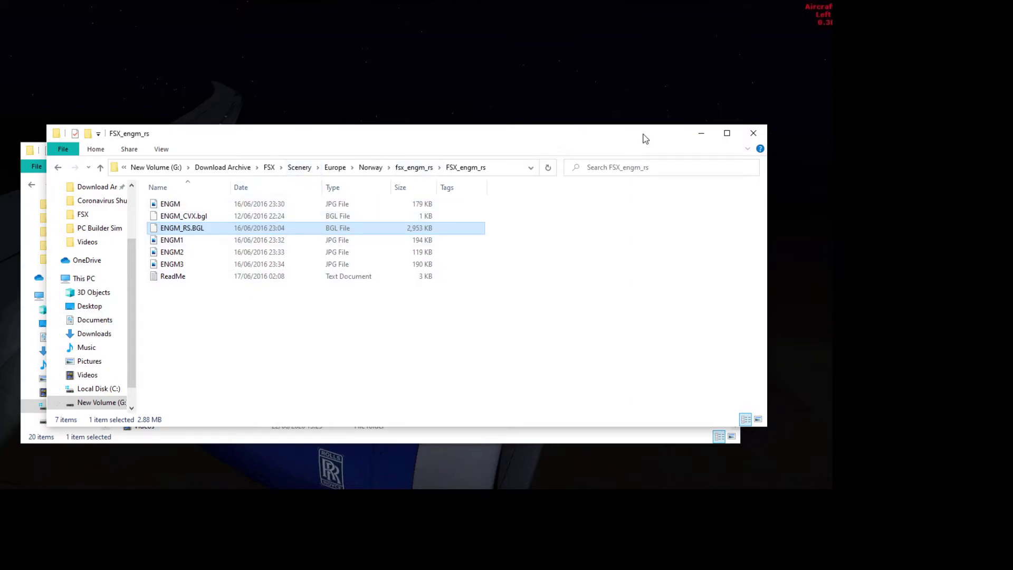
{"action": "left_click", "coordinate": [701, 136]}
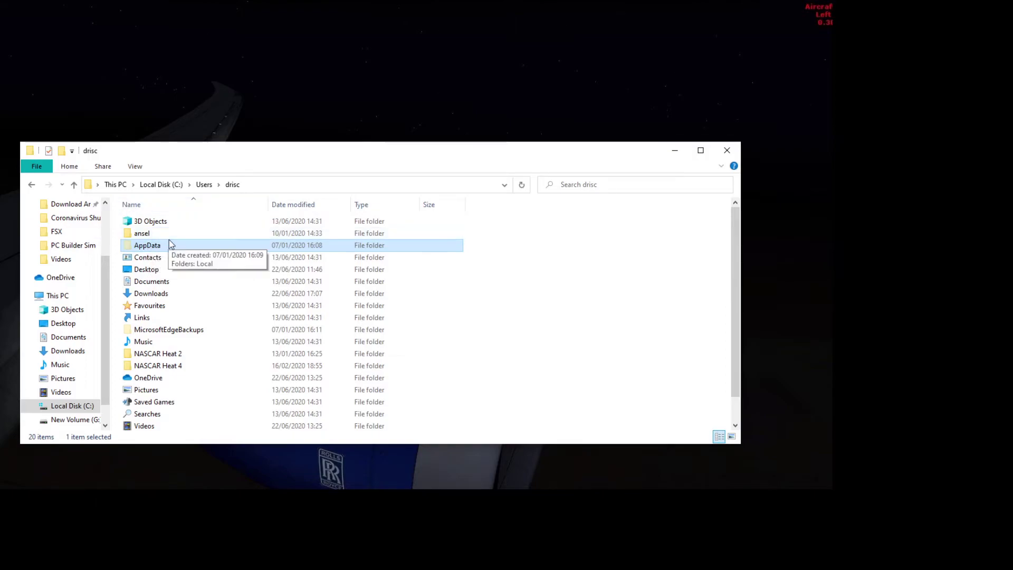
{"action": "left_click", "coordinate": [132, 166]}
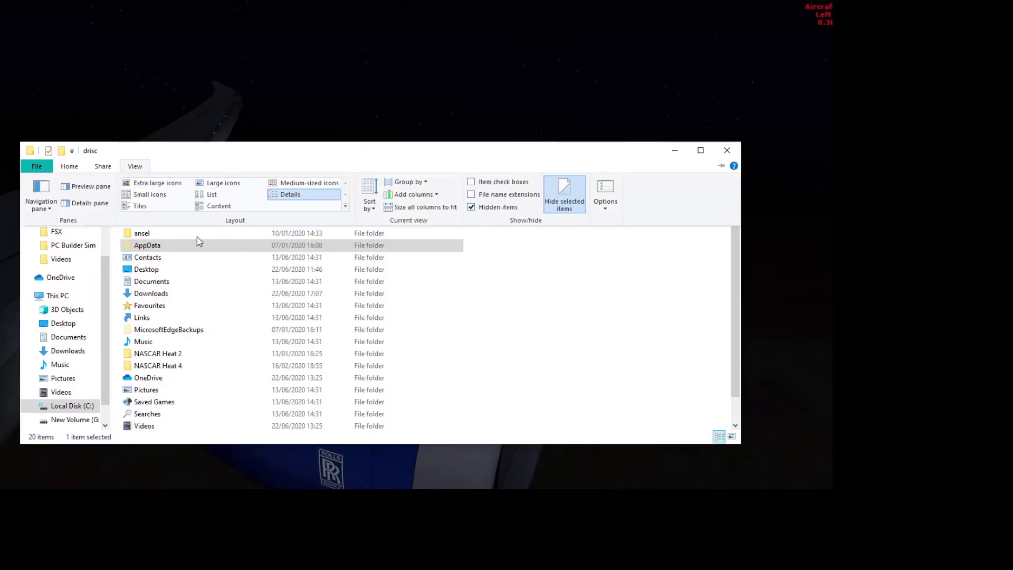
{"action": "left_click", "coordinate": [69, 166]}
{"action": "left_click", "coordinate": [143, 242]}
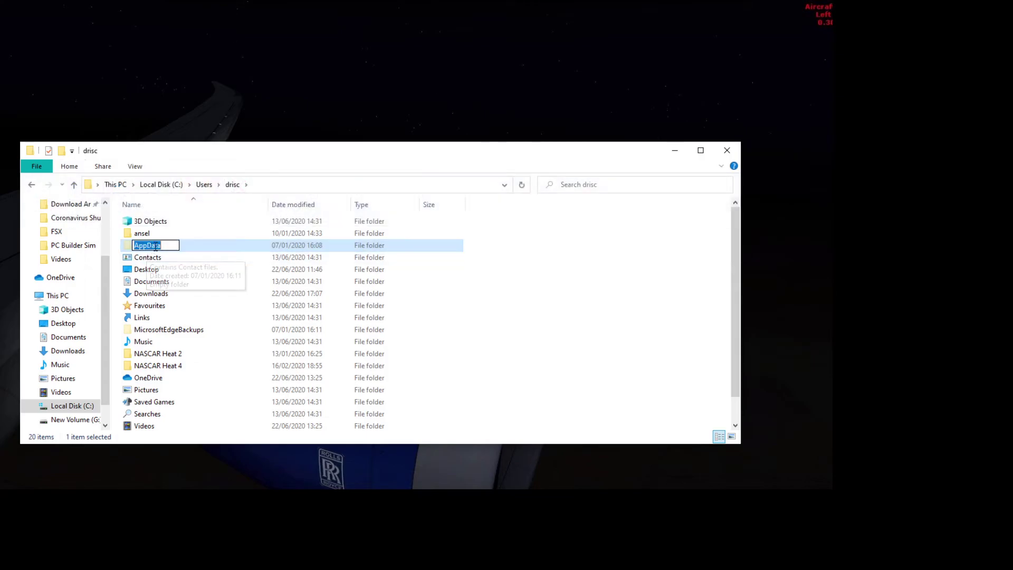
- Open AppData and browse its LocalLow, Roaming and Local subfolders
{"action": "double_click", "coordinate": [143, 243]}
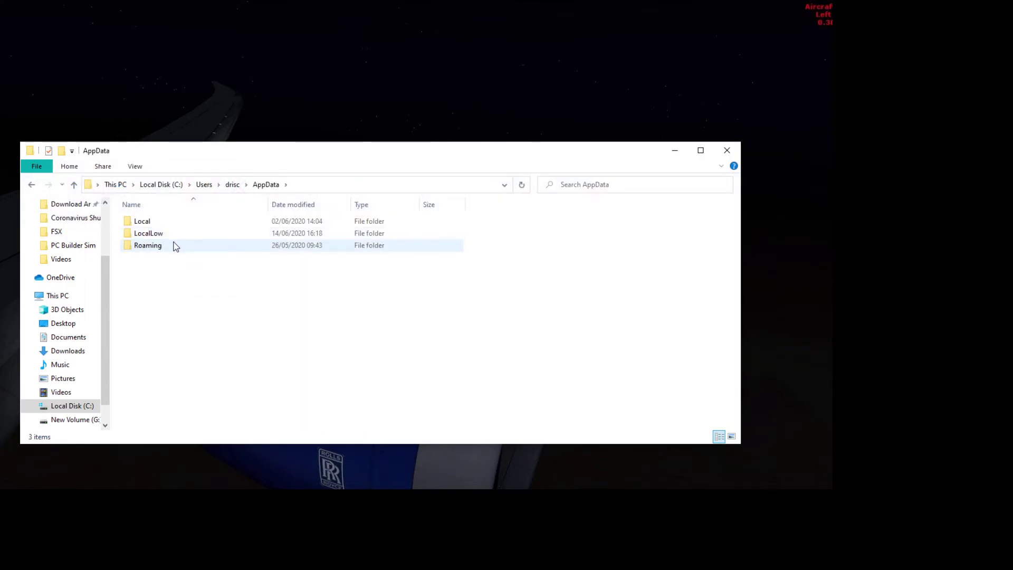
{"action": "double_click", "coordinate": [176, 233]}
{"action": "left_click", "coordinate": [265, 184]}
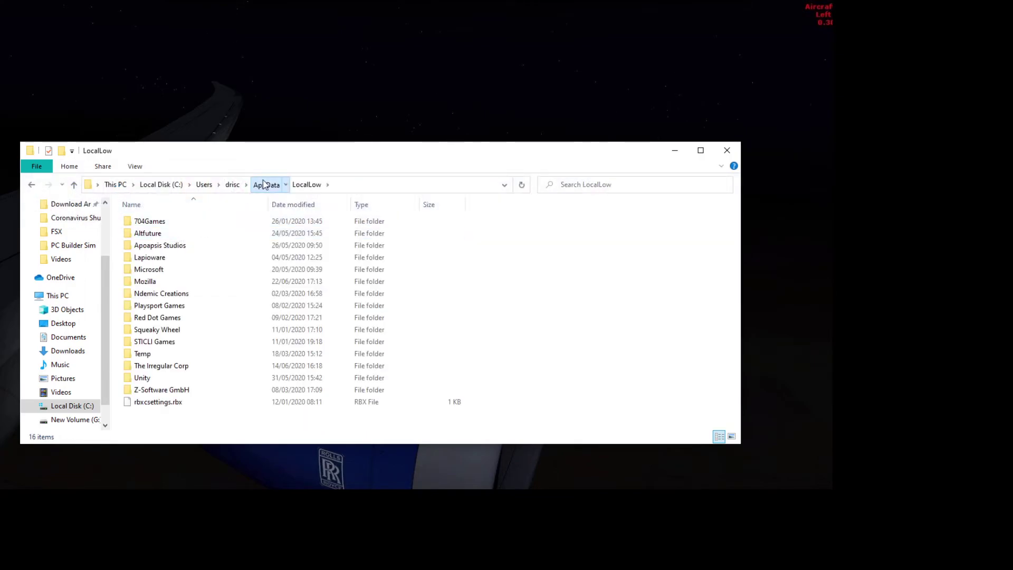
{"action": "double_click", "coordinate": [163, 247]}
{"action": "scroll", "coordinate": [165, 255], "scroll_direction": "down", "scroll_amount": 2}
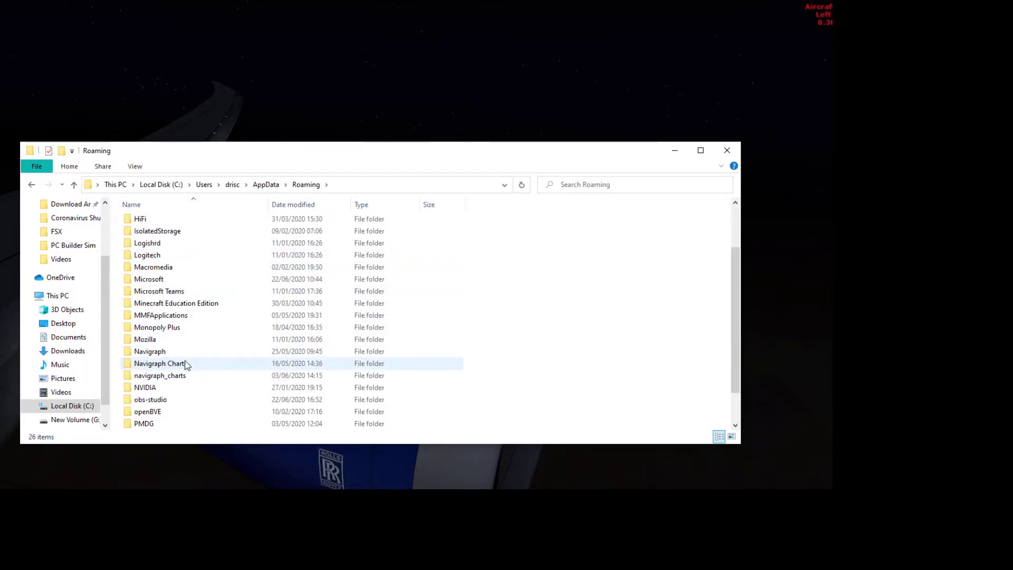
{"action": "scroll", "coordinate": [188, 366], "scroll_direction": "up", "scroll_amount": 1}
{"action": "left_click", "coordinate": [265, 184]}
{"action": "double_click", "coordinate": [163, 221]}
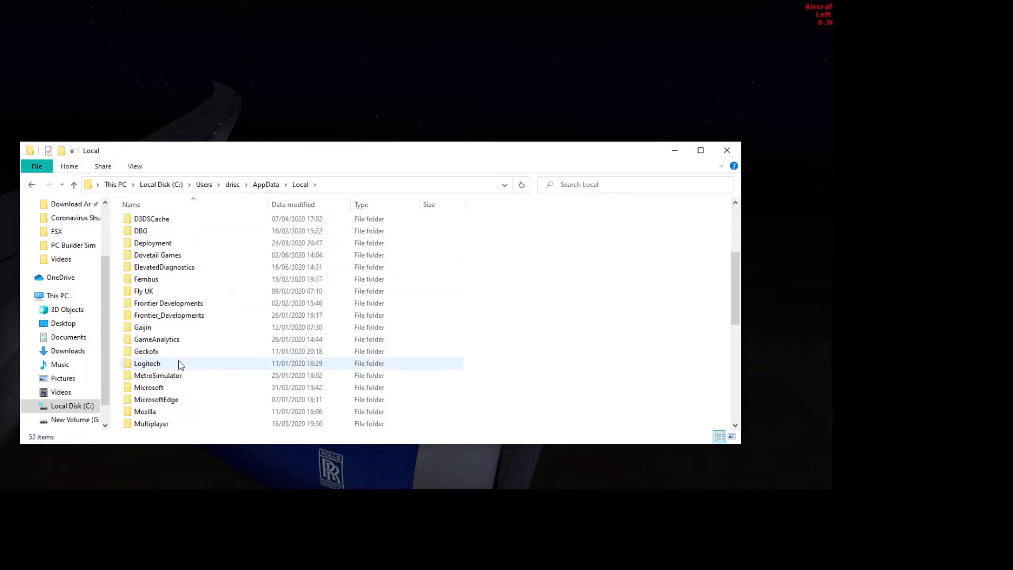
{"action": "scroll", "coordinate": [181, 362], "scroll_direction": "down", "scroll_amount": 5}
{"action": "scroll", "coordinate": [181, 316], "scroll_direction": "up", "scroll_amount": 5}
{"action": "left_click", "coordinate": [265, 189]}
- Revisit LocalLow, then go into Roaming and open the Virtuali folder
{"action": "double_click", "coordinate": [182, 235]}
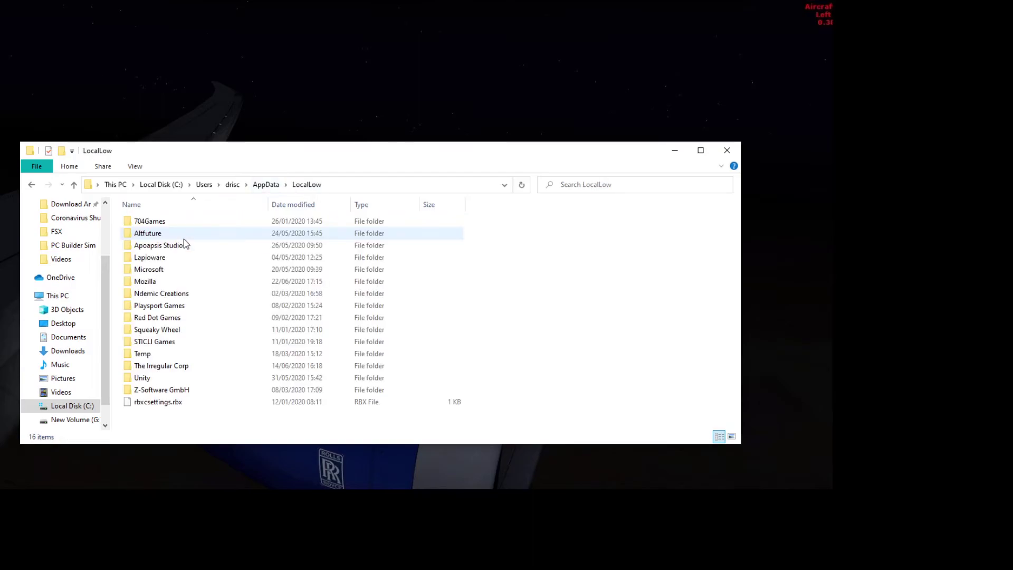
{"action": "left_click", "coordinate": [266, 184]}
{"action": "double_click", "coordinate": [158, 245]}
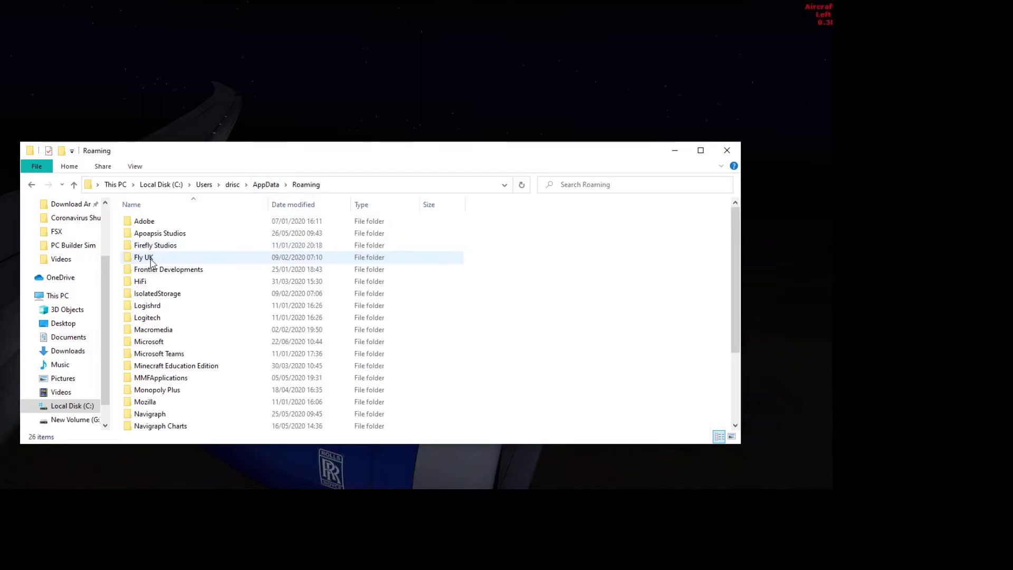
{"action": "scroll", "coordinate": [158, 257], "scroll_direction": "down", "scroll_amount": 3}
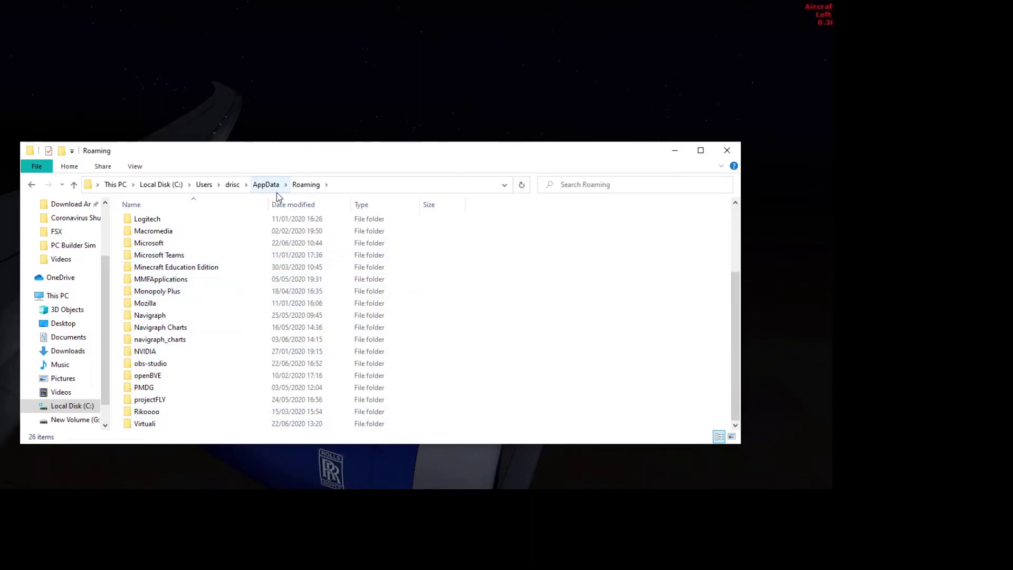
{"action": "double_click", "coordinate": [153, 424]}
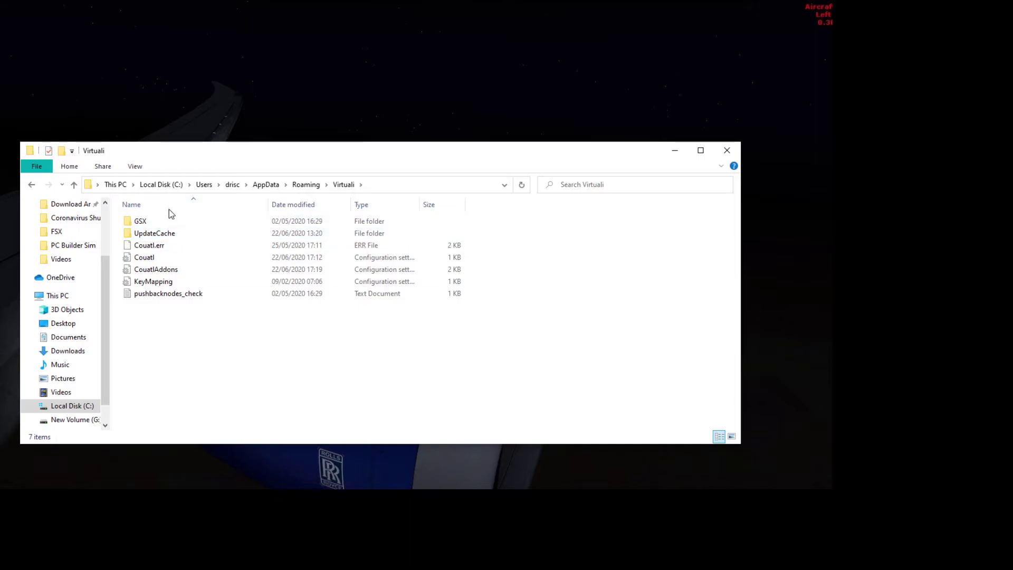
- Open the Couatl config file in Notepad and highlight the logFile="" line
{"action": "double_click", "coordinate": [160, 263]}
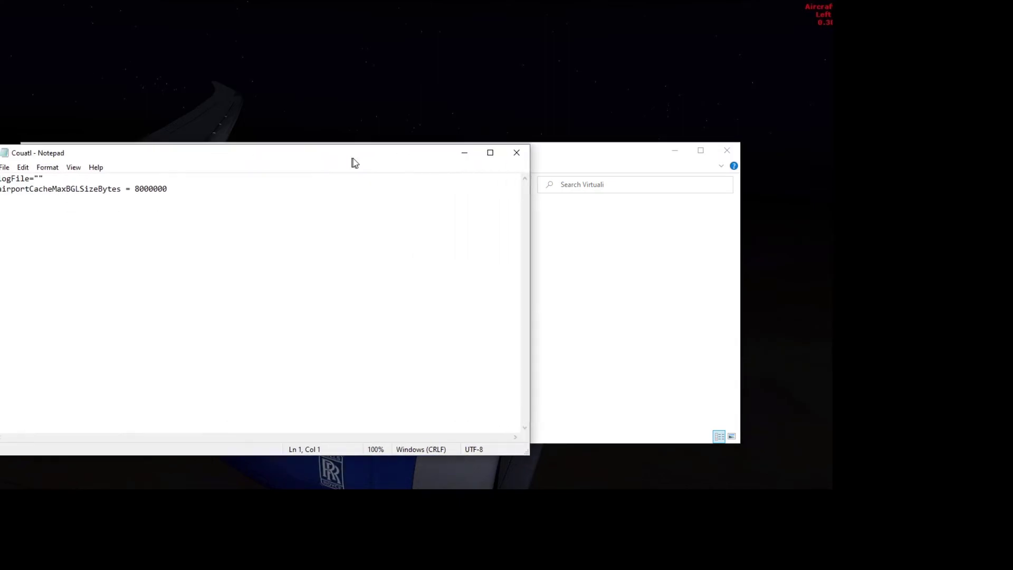
{"action": "left_click_drag", "start_coordinate": [148, 179], "coordinate": [276, 186]}
{"action": "left_click", "coordinate": [133, 179]}
{"action": "left_click", "coordinate": [276, 187]}
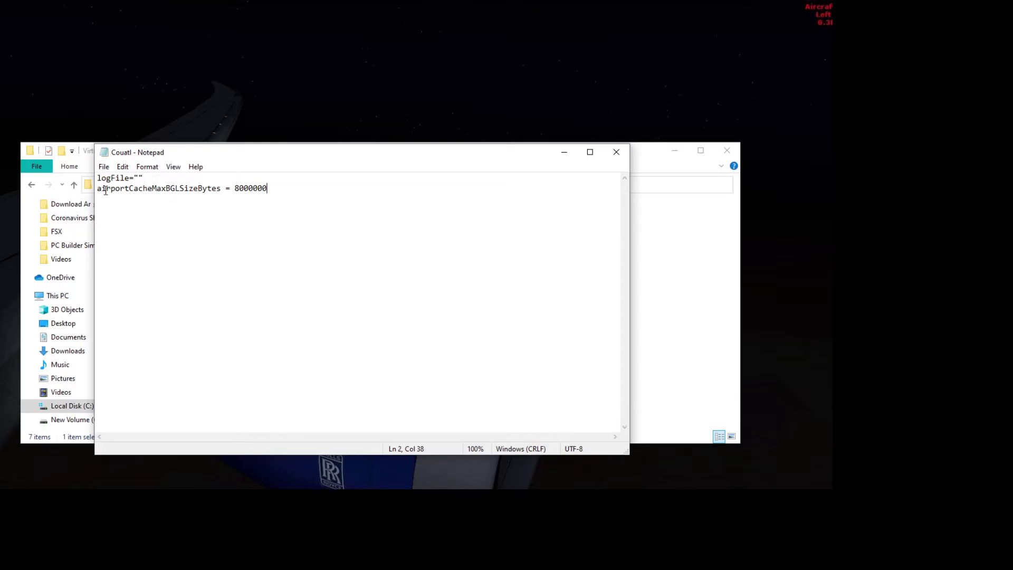
- Highlight the airportCacheMaxBGLSizeBytes line to point out the airport-file size limit
{"action": "left_click_drag", "start_coordinate": [97, 189], "coordinate": [277, 196]}
{"action": "left_click_drag", "start_coordinate": [274, 192], "coordinate": [221, 190]}
{"action": "left_click", "coordinate": [179, 210]}
{"action": "left_click", "coordinate": [188, 190]}
{"action": "left_click", "coordinate": [198, 190]}
{"action": "left_click", "coordinate": [229, 190]}
{"action": "left_click_drag", "start_coordinate": [290, 193], "coordinate": [107, 185]}
{"action": "left_click", "coordinate": [268, 226]}
{"action": "left_click_drag", "start_coordinate": [271, 190], "coordinate": [103, 191]}
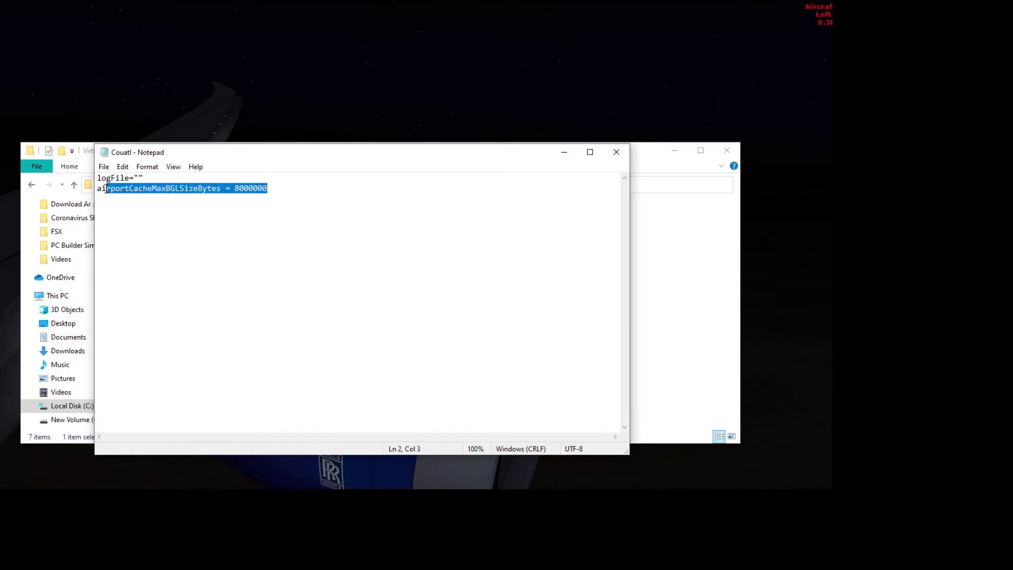
{"action": "left_click", "coordinate": [167, 203]}
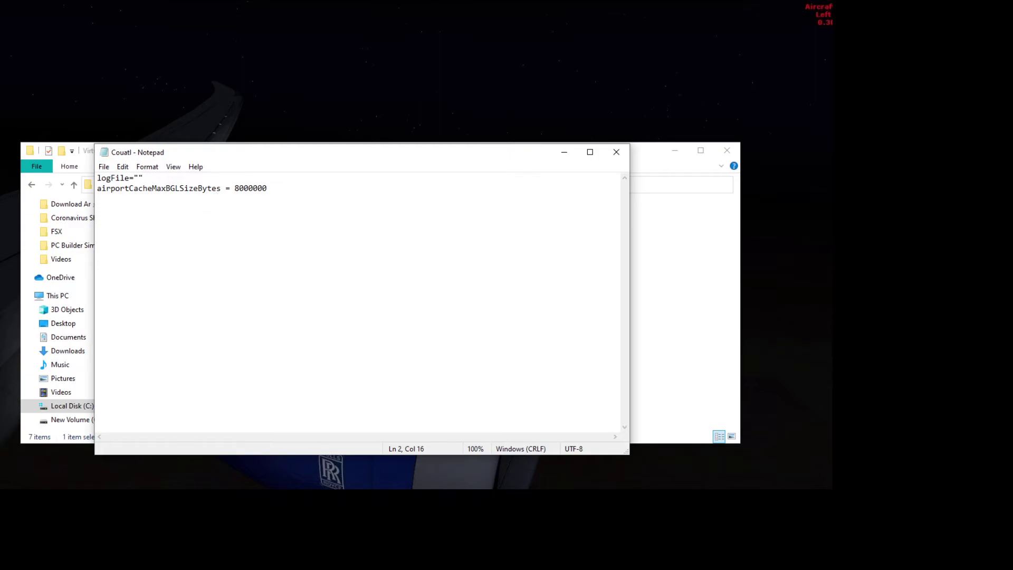
- Highlight the size-limit value 8000000 on that line
{"action": "left_click_drag", "start_coordinate": [236, 185], "coordinate": [284, 186]}
{"action": "left_click", "coordinate": [284, 186]}
{"action": "left_click_drag", "start_coordinate": [233, 188], "coordinate": [273, 189]}
{"action": "left_click", "coordinate": [273, 188]}
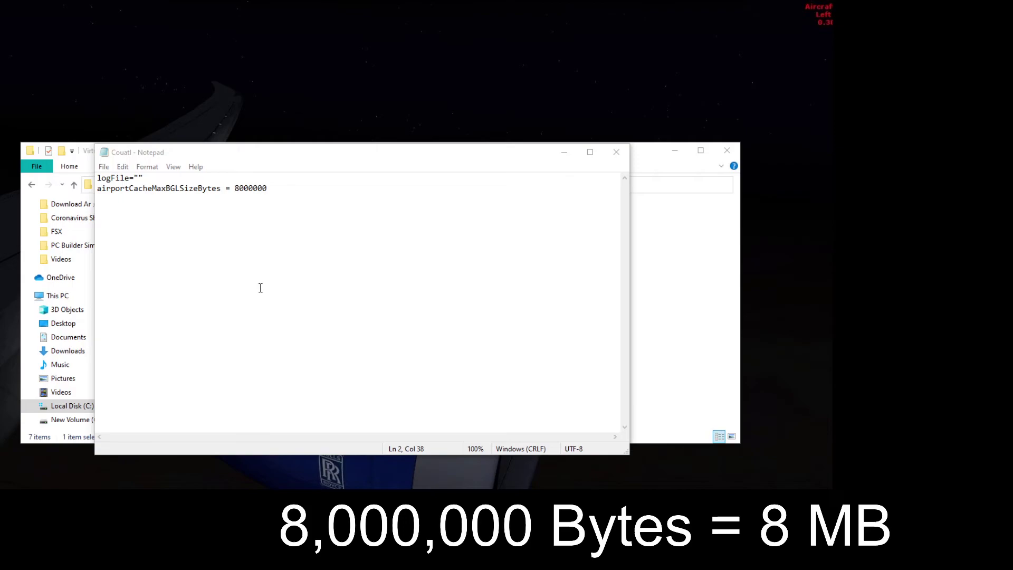
{"action": "left_click", "coordinate": [258, 194]}
{"action": "left_click_drag", "start_coordinate": [239, 188], "coordinate": [251, 189]}
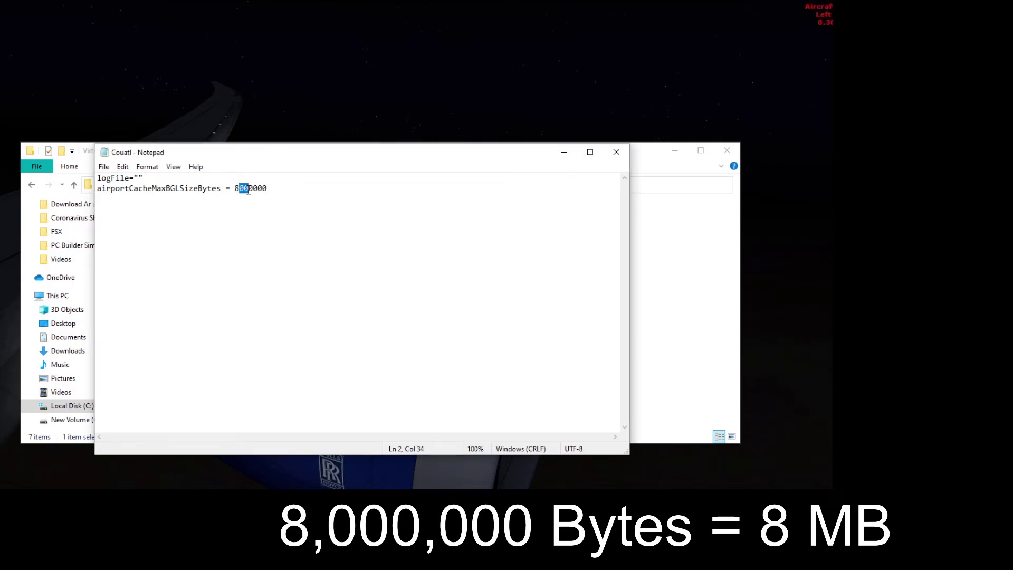
{"action": "double_click", "coordinate": [259, 190]}
{"action": "left_click", "coordinate": [237, 190]}
{"action": "double_click", "coordinate": [238, 190]}
{"action": "key", "text": "End"}
{"action": "double_click", "coordinate": [236, 189]}
{"action": "left_click", "coordinate": [278, 187]}
{"action": "left_click_drag", "start_coordinate": [276, 189], "coordinate": [98, 190]}
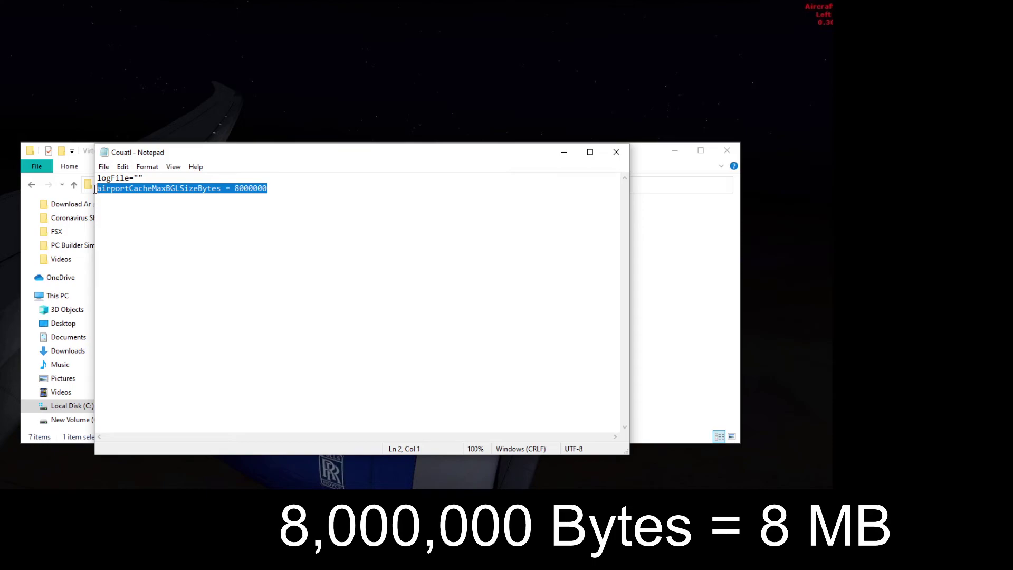
{"action": "left_click", "coordinate": [221, 196]}
{"action": "mouse_move", "coordinate": [234, 189]}
{"action": "left_mouse_down"}
{"action": "mouse_move", "coordinate": [254, 188]}
{"action": "mouse_move", "coordinate": [234, 189]}
{"action": "left_mouse_up"}
{"action": "left_click", "coordinate": [267, 188]}
{"action": "left_click", "coordinate": [235, 189]}
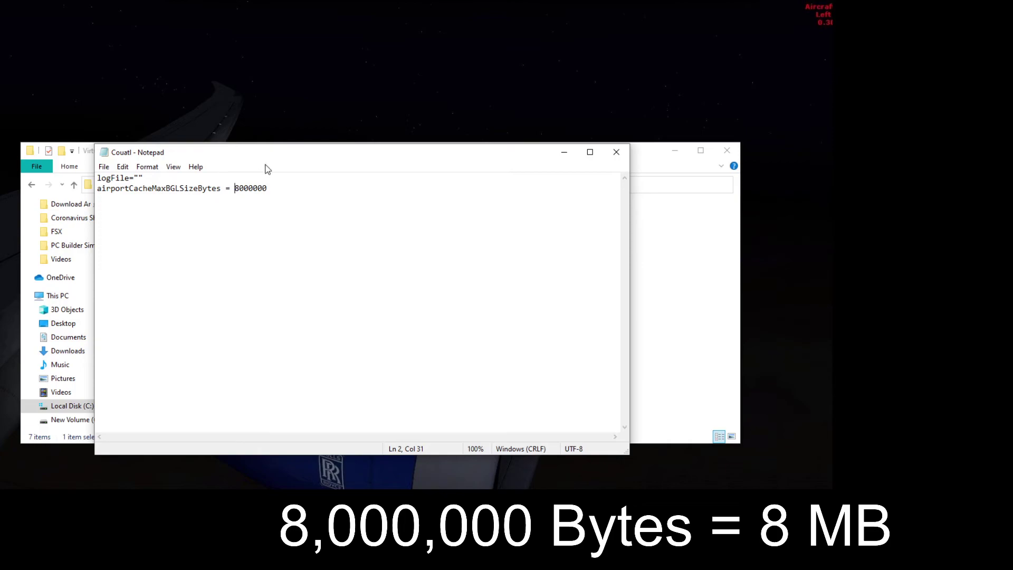
{"action": "left_click_drag", "start_coordinate": [235, 188], "coordinate": [267, 189]}
{"action": "left_click", "coordinate": [275, 187]}
{"action": "left_click", "coordinate": [268, 189]}
{"action": "left_click_drag", "start_coordinate": [233, 188], "coordinate": [275, 186]}
{"action": "left_click", "coordinate": [276, 204]}
{"action": "mouse_move", "coordinate": [236, 188]}
{"action": "left_mouse_down"}
{"action": "mouse_move", "coordinate": [266, 188]}
{"action": "mouse_move", "coordinate": [238, 189]}
{"action": "left_mouse_up"}
{"action": "left_click", "coordinate": [267, 188]}
{"action": "key", "text": "Left"}
{"action": "key", "text": "Left"}
{"action": "key", "text": "Left"}
{"action": "left_click_drag", "start_coordinate": [239, 189], "coordinate": [264, 193]}
{"action": "left_click", "coordinate": [276, 194]}
{"action": "left_click", "coordinate": [276, 188]}
{"action": "left_click", "coordinate": [269, 189]}
{"action": "left_click_drag", "start_coordinate": [269, 189], "coordinate": [98, 189]}
{"action": "left_click", "coordinate": [152, 189]}
{"action": "mouse_move", "coordinate": [278, 191]}
{"action": "left_mouse_down"}
{"action": "mouse_move", "coordinate": [91, 191]}
{"action": "mouse_move", "coordinate": [301, 204]}
{"action": "mouse_move", "coordinate": [270, 198]}
{"action": "left_mouse_up"}
{"action": "left_click", "coordinate": [104, 190]}
{"action": "left_click", "coordinate": [269, 197]}
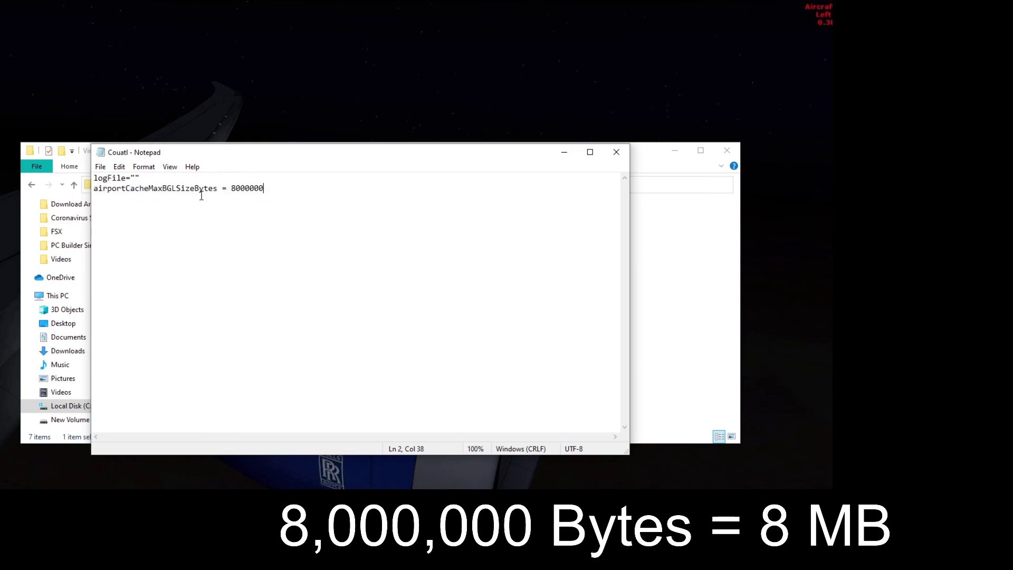